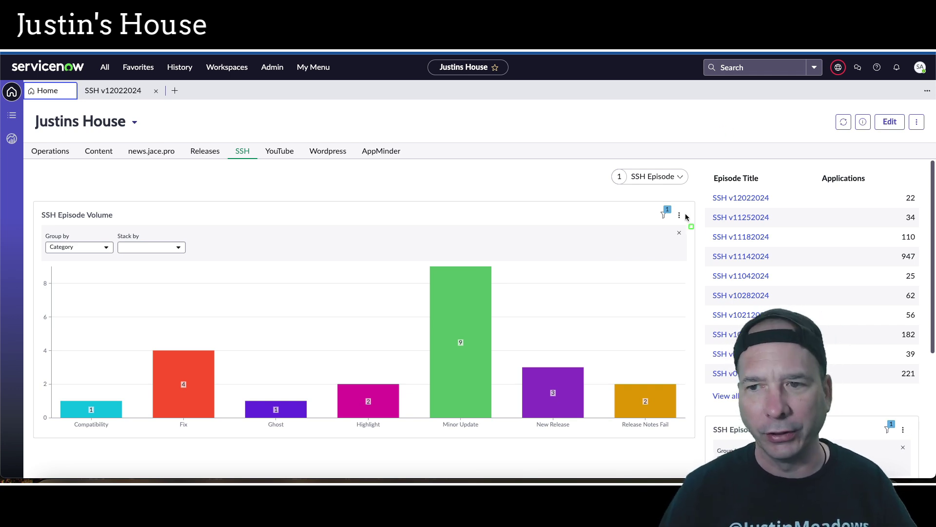
# Examine the episode applications list and each category bar in the SSH Episode Volume chart.
pyautogui.moveTo(700, 183); pyautogui.dragTo(927, 211)
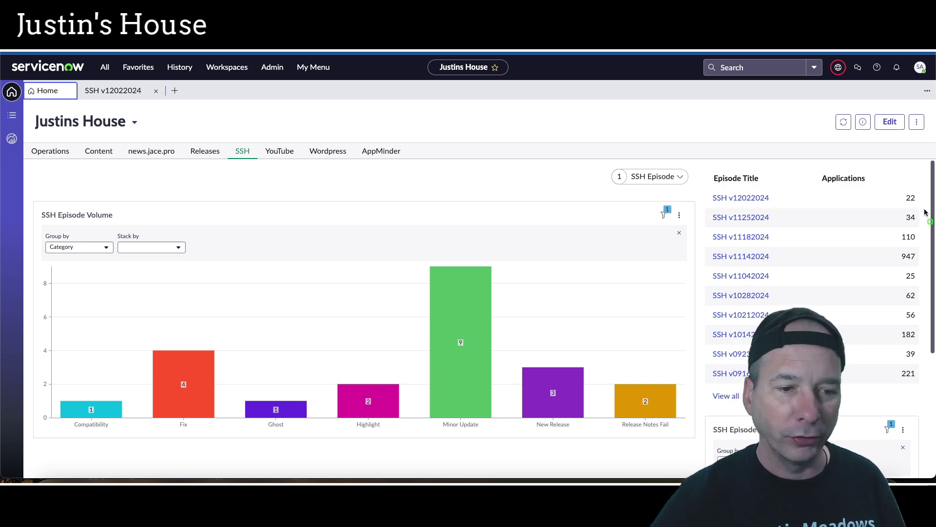
pyautogui.moveTo(78, 387); pyautogui.dragTo(105, 443)
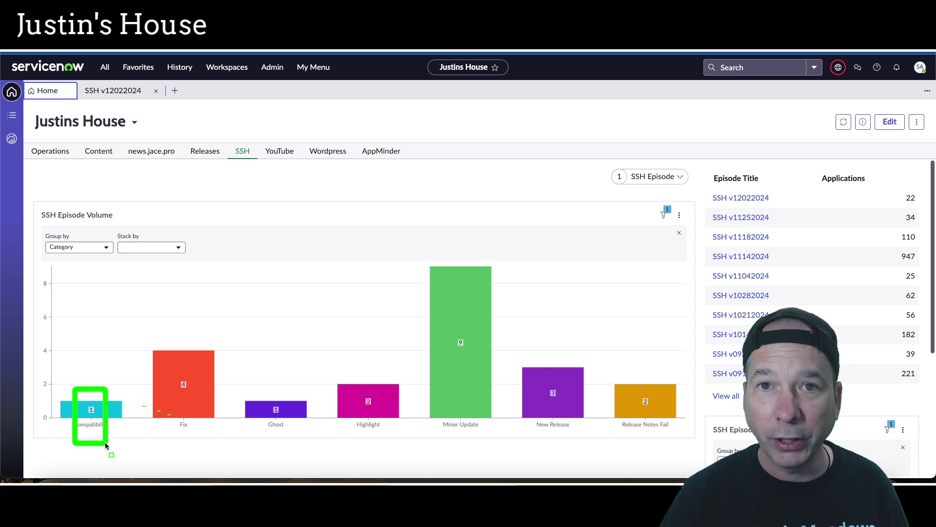
pyautogui.moveTo(165, 375); pyautogui.dragTo(198, 407)
pyautogui.moveTo(254, 388); pyautogui.dragTo(290, 433)
pyautogui.moveTo(357, 382); pyautogui.dragTo(380, 433)
pyautogui.moveTo(450, 324); pyautogui.dragTo(476, 364)
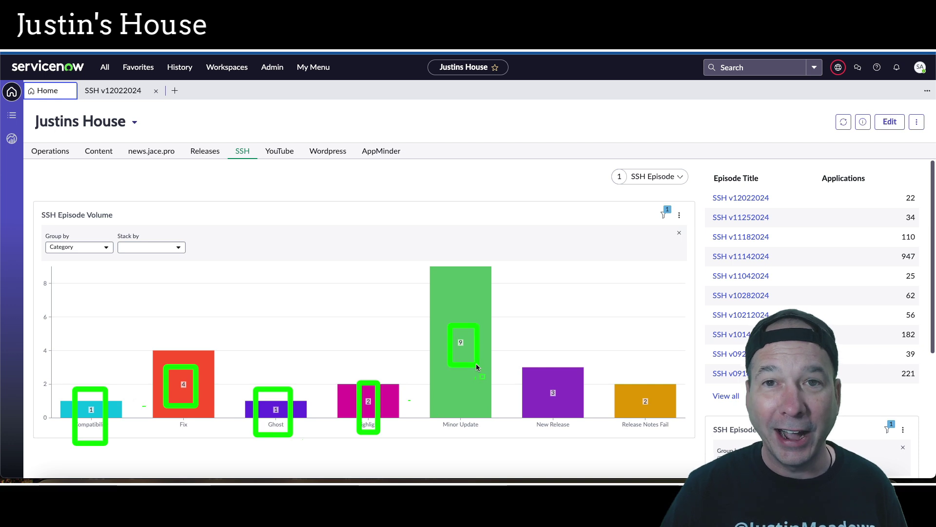
pyautogui.moveTo(541, 377); pyautogui.dragTo(566, 422)
pyautogui.moveTo(634, 384); pyautogui.dragTo(656, 425)
pyautogui.press('Escape')
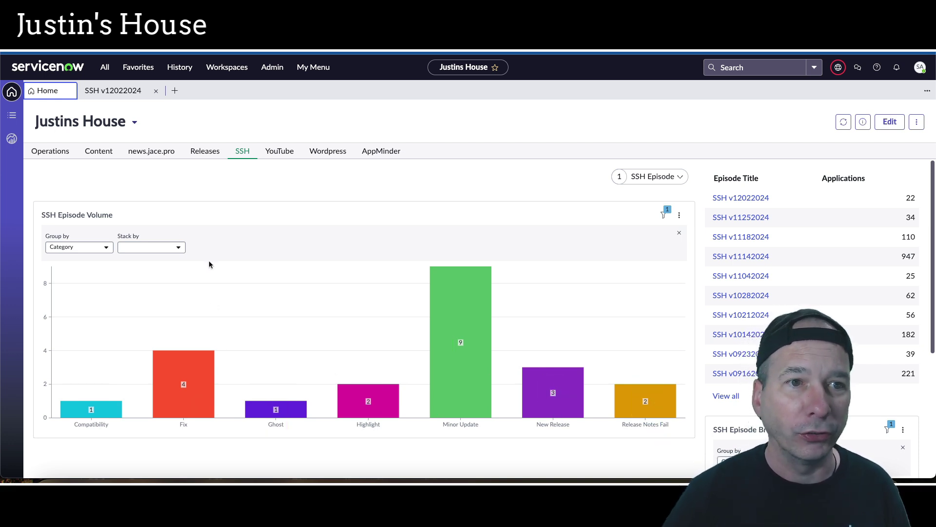
# Switch to the SSH v12022024 record and review the application in the Compatibility category, then collapse that group.
pyautogui.click(131, 88)
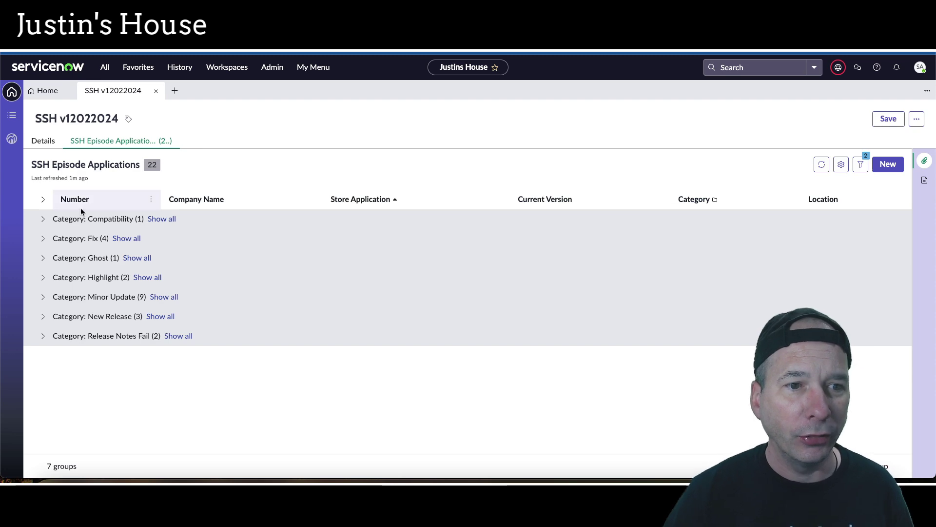
pyautogui.click(43, 219)
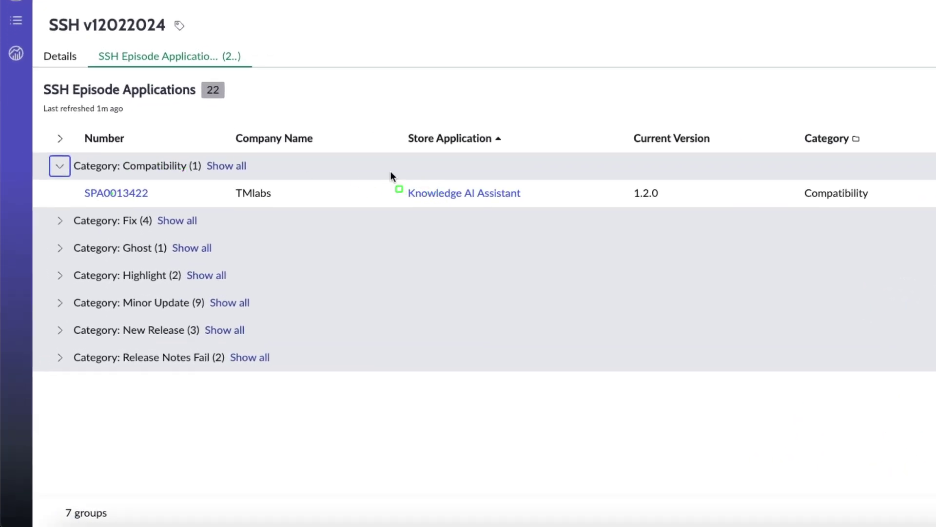
pyautogui.moveTo(391, 173); pyautogui.dragTo(538, 216)
pyautogui.click(60, 166)
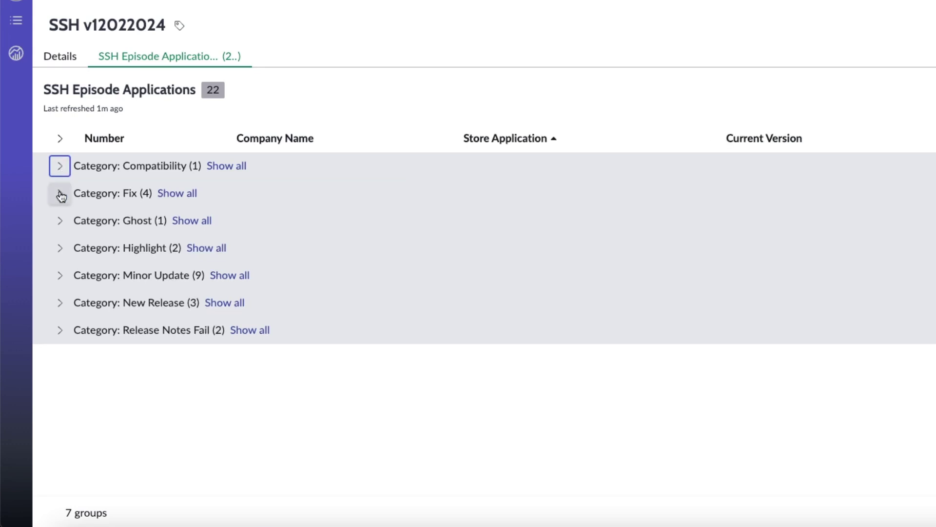
# Expand the Fix category to review its store applications, then collapse it.
pyautogui.click(59, 195)
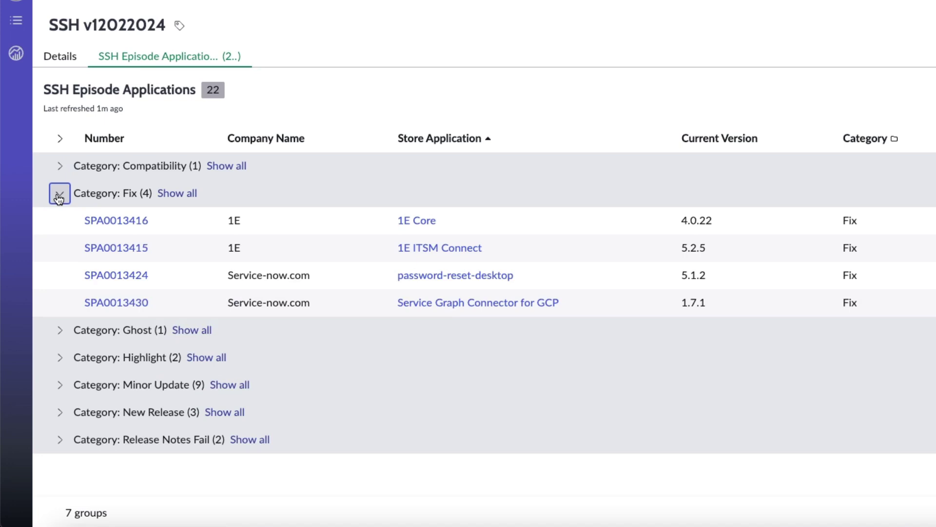
pyautogui.moveTo(364, 197)
pyautogui.mouseDown()
pyautogui.moveTo(531, 329)
pyautogui.moveTo(568, 323)
pyautogui.mouseUp()
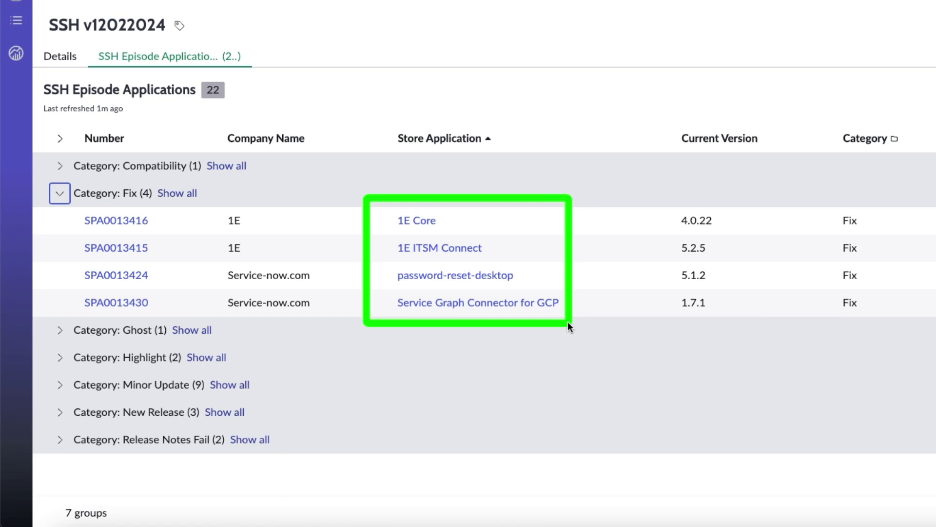
pyautogui.click(66, 194)
# Expand the Ghost category and check StackGuardian's store listing, then return to the list and collapse the group.
pyautogui.click(52, 237)
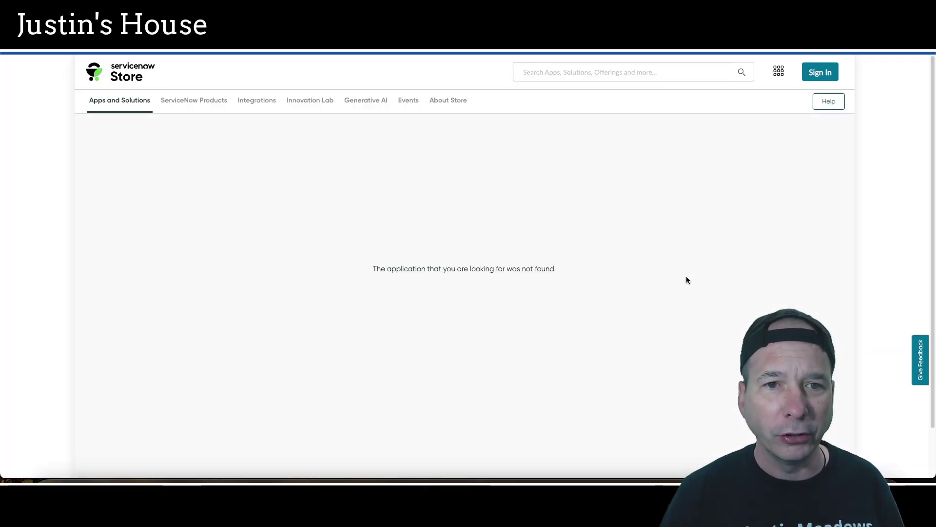
pyautogui.hotkey('ctrl', 'w')
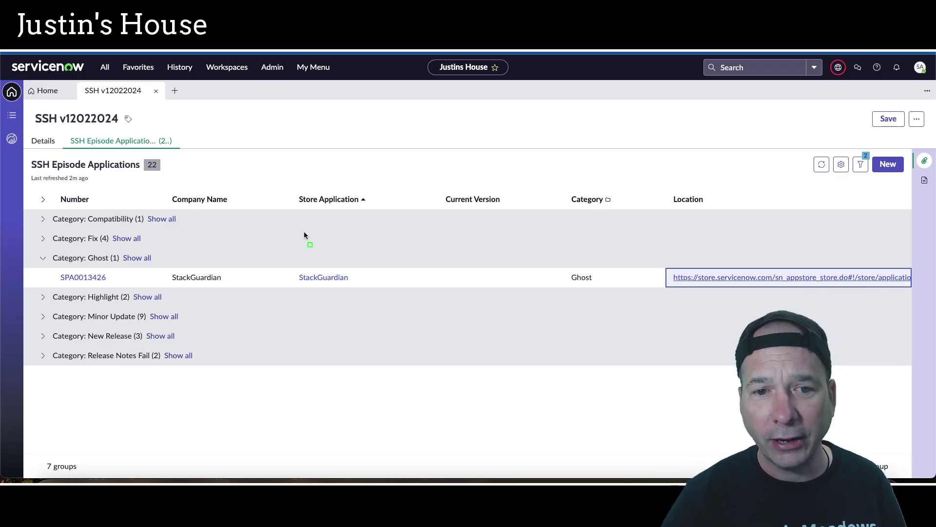
pyautogui.moveTo(286, 263); pyautogui.dragTo(363, 293)
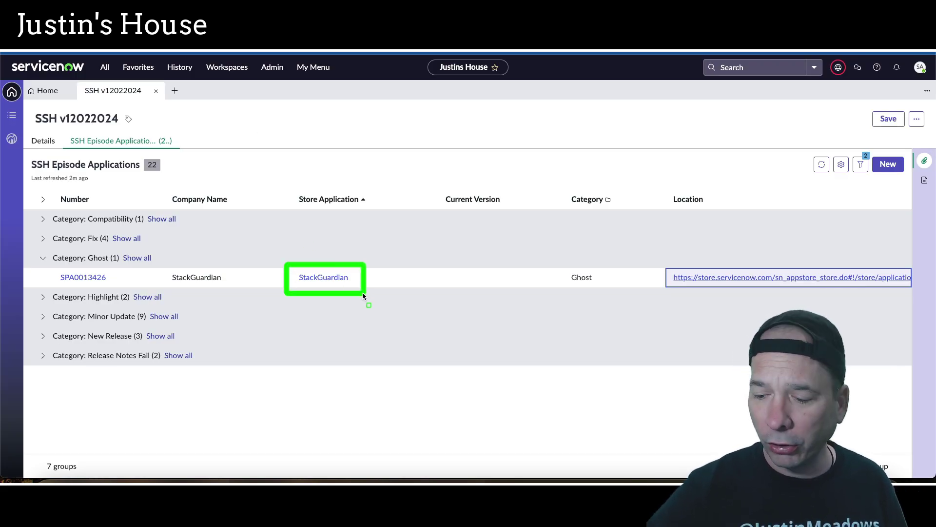
pyautogui.click(42, 258)
pyautogui.click(42, 258)
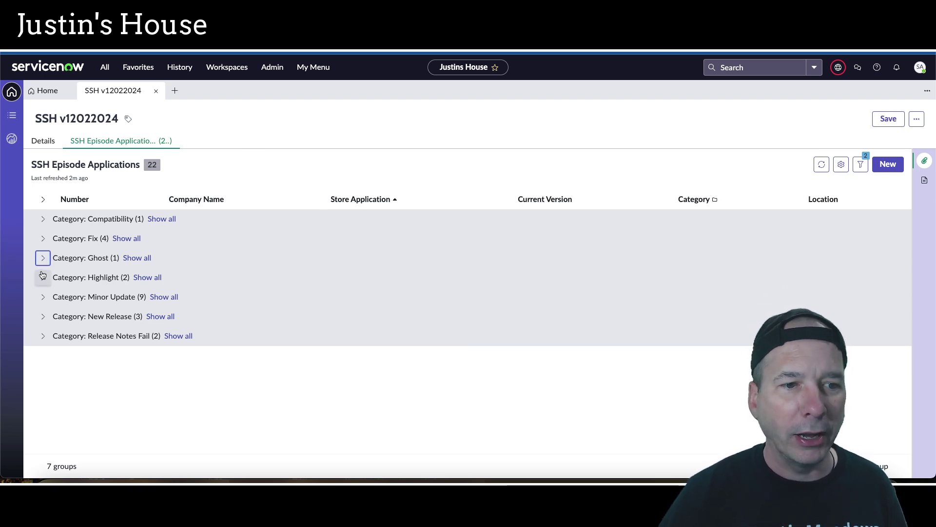
# Review the store applications in the Highlight and Minor Update categories, collapsing each group after viewing it.
pyautogui.click(42, 277)
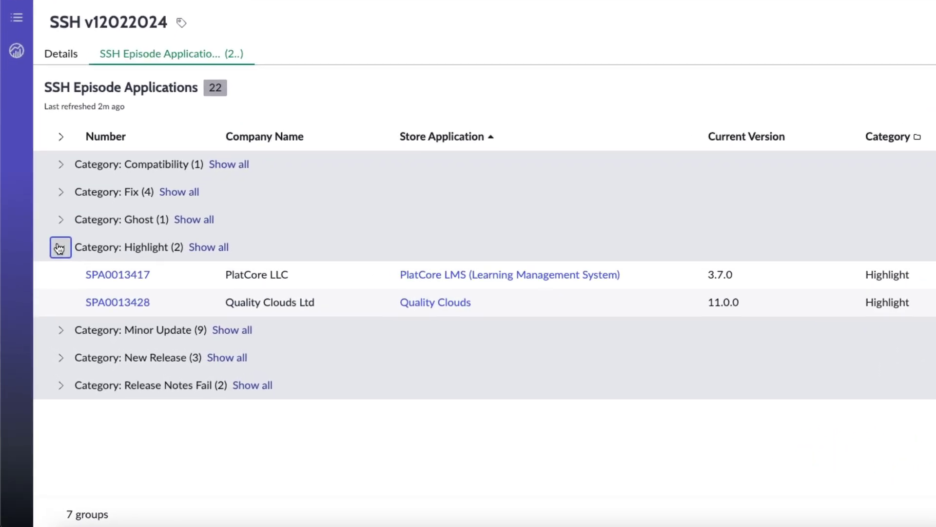
pyautogui.click(59, 249)
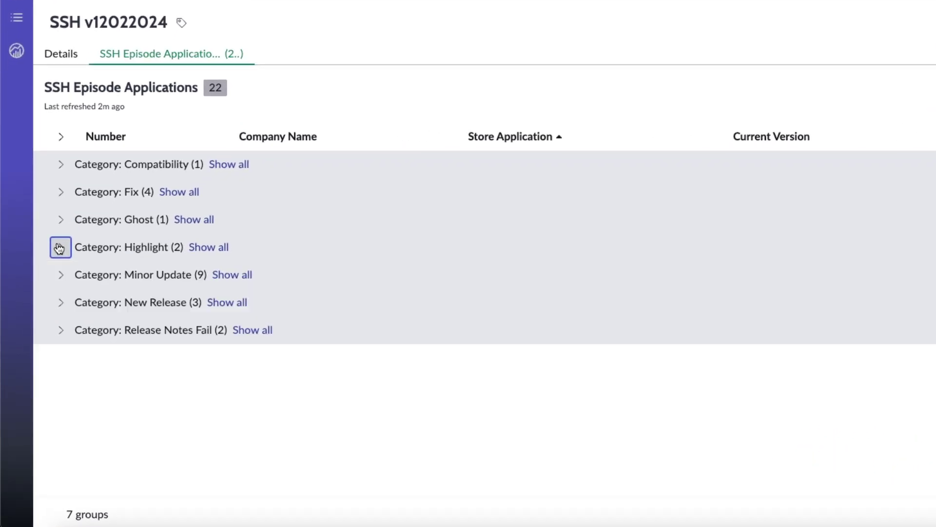
pyautogui.click(60, 272)
pyautogui.scroll(-2, 122, 302)
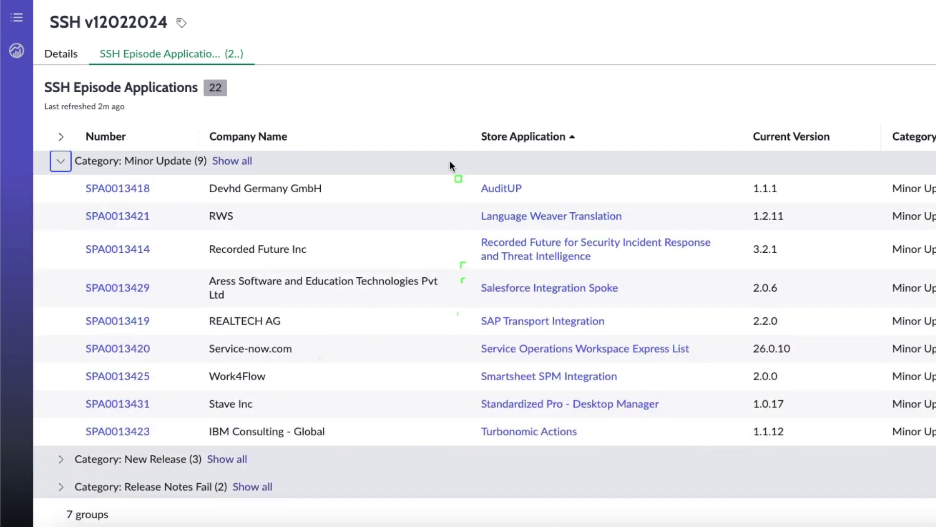
pyautogui.moveTo(451, 166)
pyautogui.mouseDown()
pyautogui.moveTo(573, 305)
pyautogui.moveTo(747, 456)
pyautogui.mouseUp()
pyautogui.scroll(1, 282, 294)
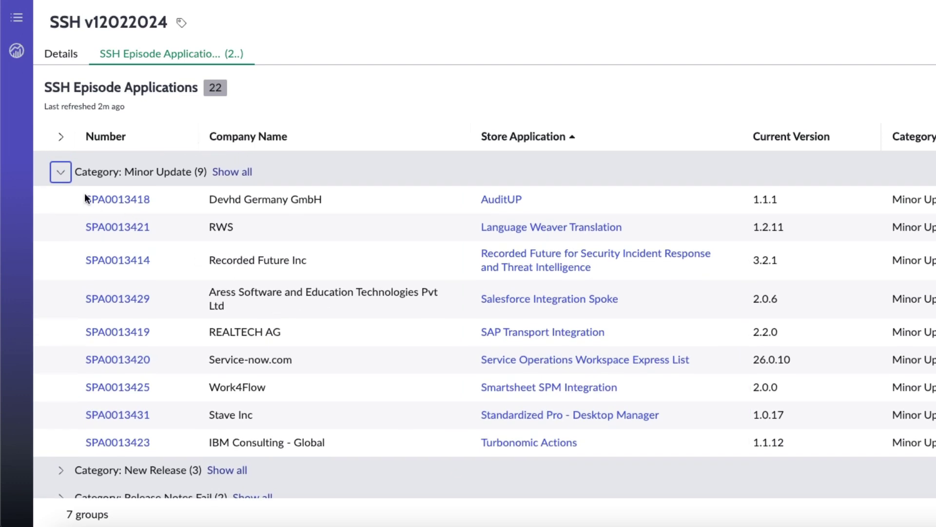
pyautogui.click(61, 174)
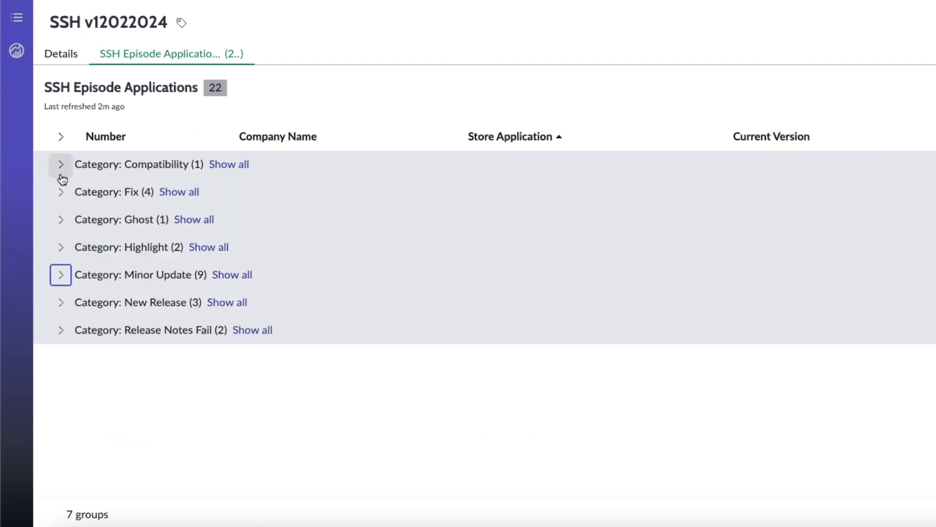
# Expand the Release Notes Fail category to review its applications, then collapse it.
pyautogui.click(62, 330)
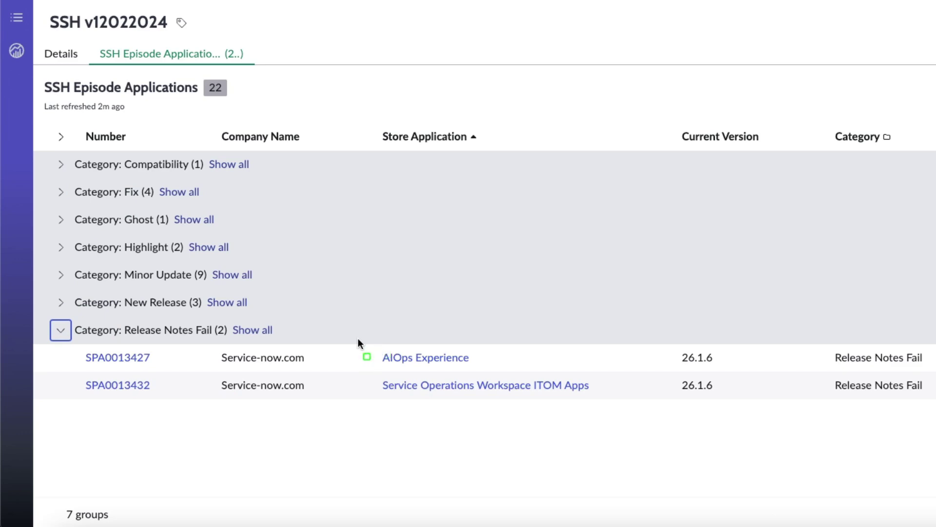
pyautogui.moveTo(358, 342); pyautogui.dragTo(564, 420)
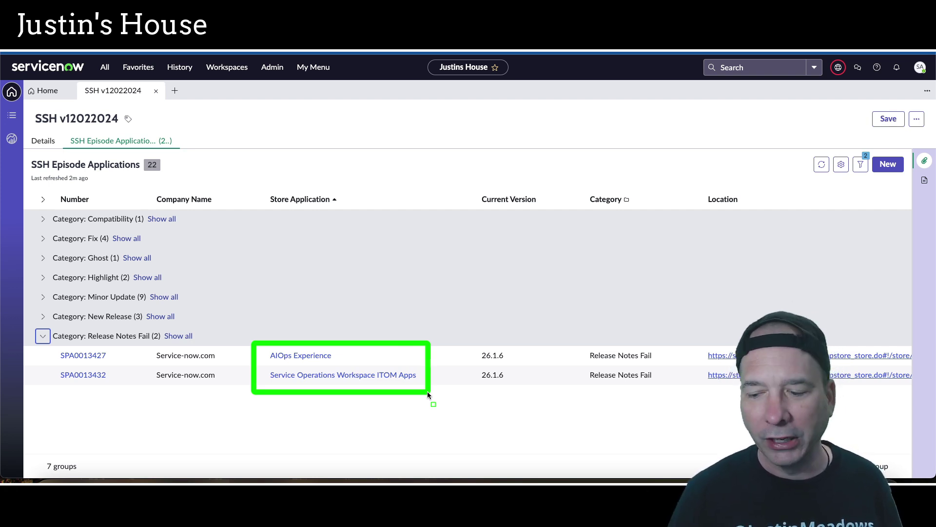
pyautogui.press('Escape')
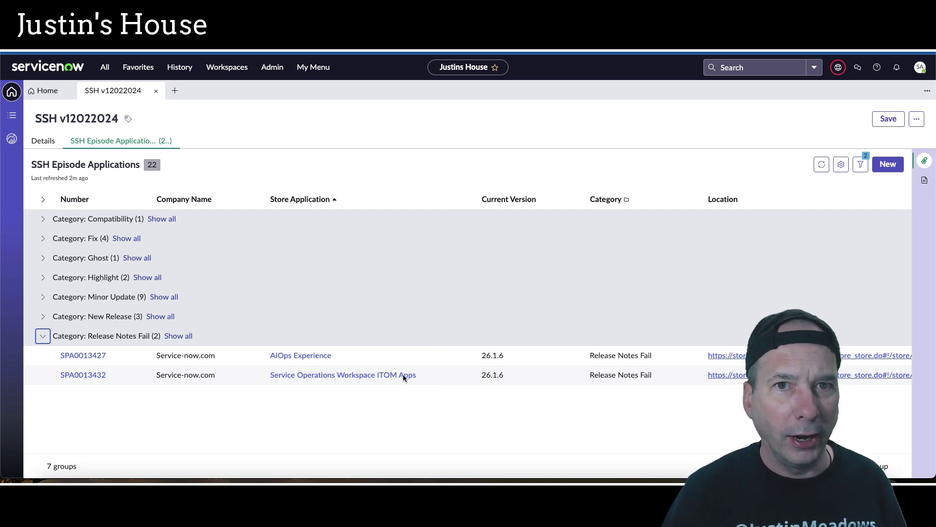
pyautogui.click(42, 335)
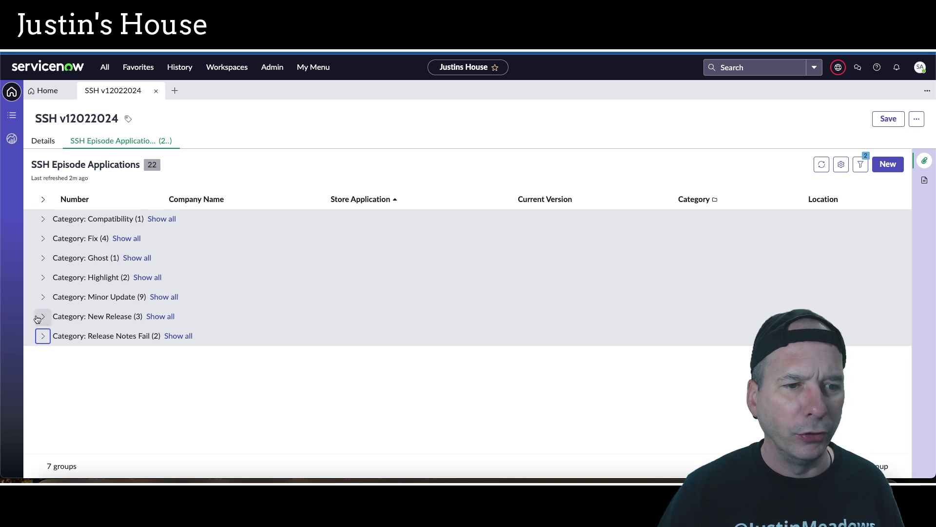
# From the New Release category, open the Dell Technologies Digital Services Management store listing and read its summary and key features.
pyautogui.click(43, 316)
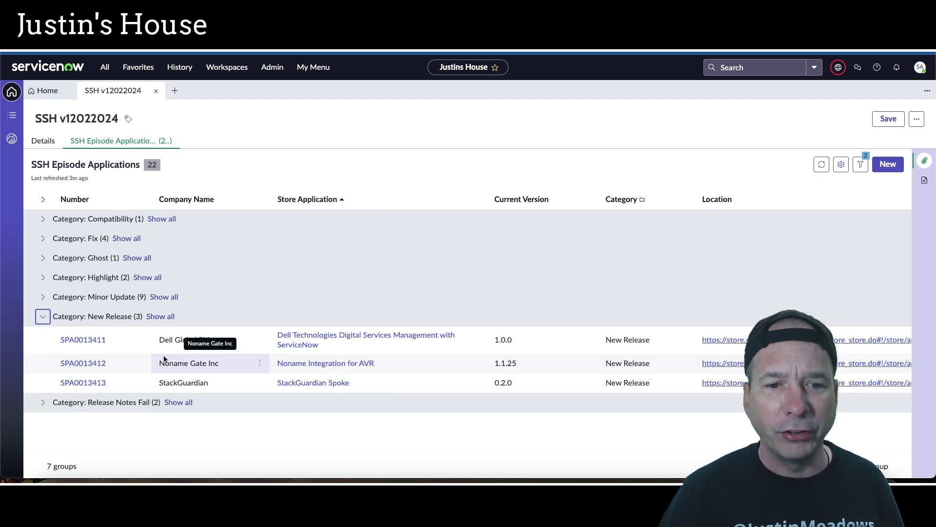
pyautogui.click(749, 344)
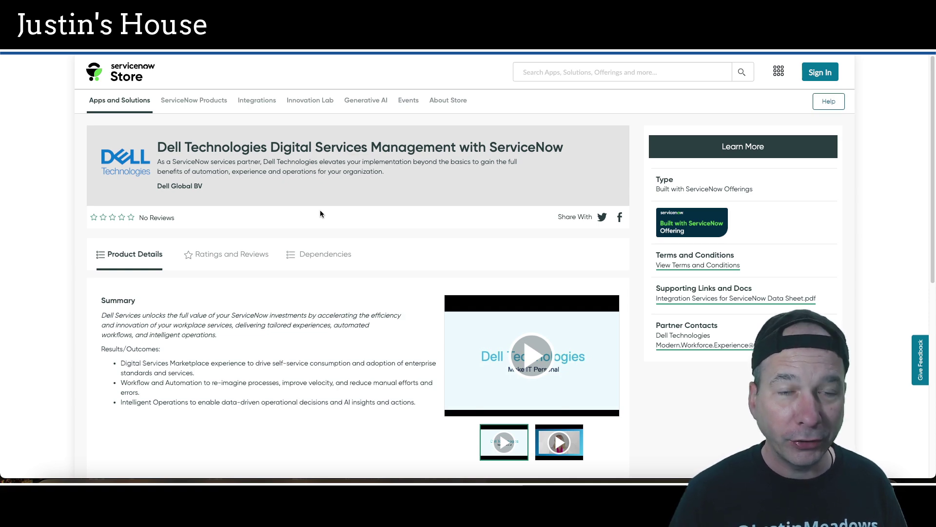
pyautogui.scroll(-3, 226, 215)
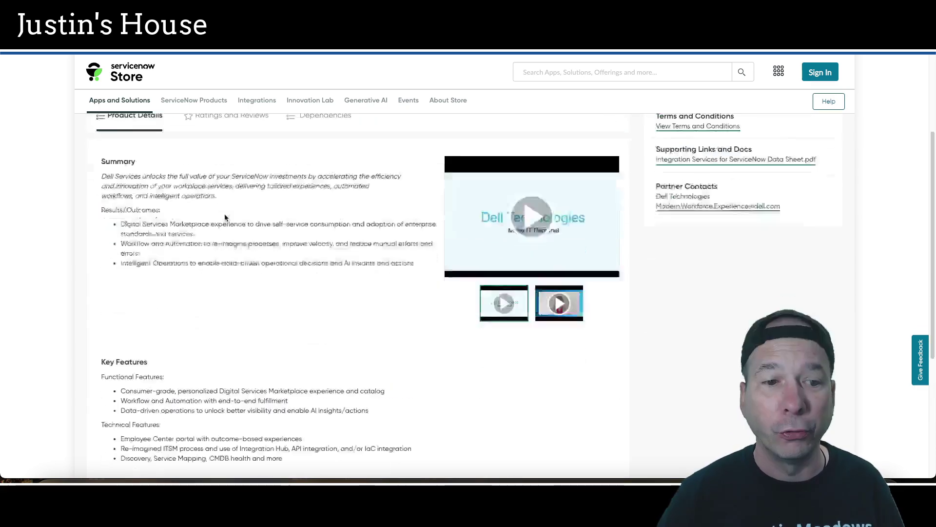
pyautogui.scroll(-3, 225, 217)
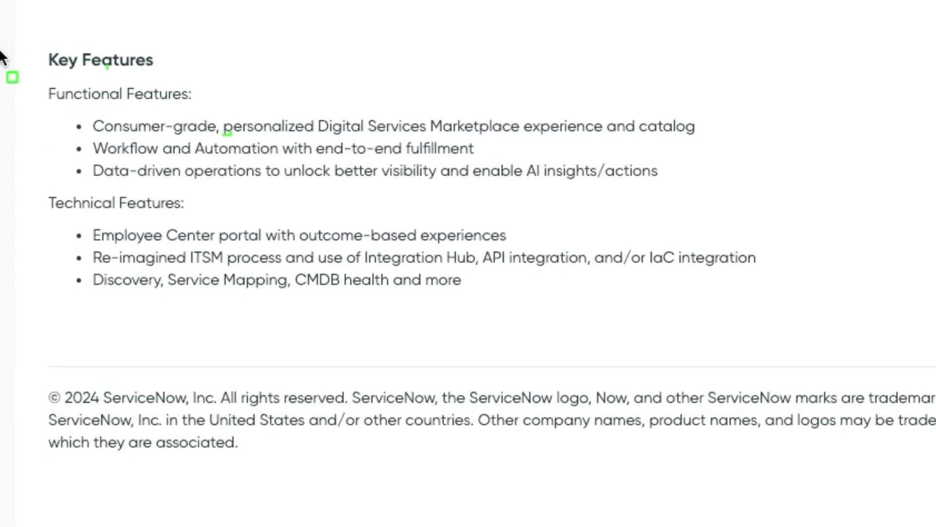
pyautogui.moveTo(11, 37)
pyautogui.mouseDown()
pyautogui.moveTo(40, 57)
pyautogui.moveTo(859, 314)
pyautogui.moveTo(793, 317)
pyautogui.moveTo(786, 327)
pyautogui.mouseUp()
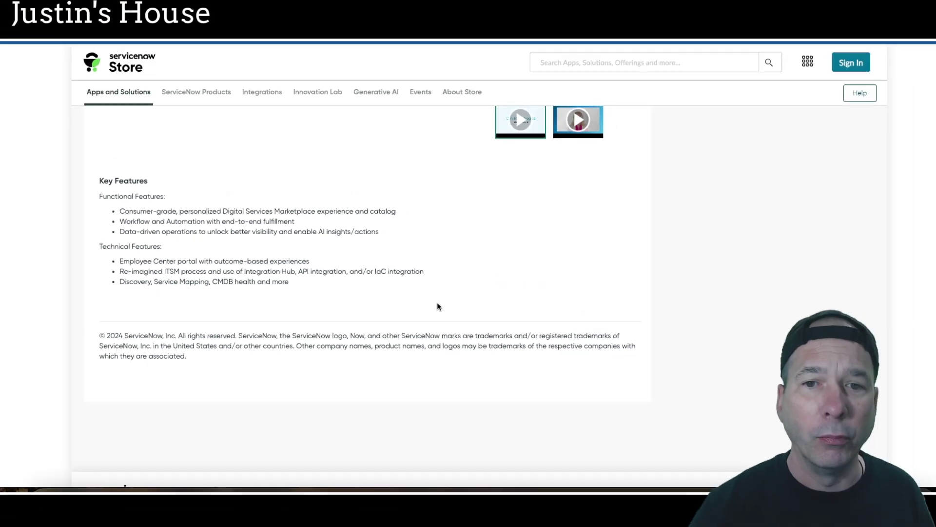
pyautogui.scroll(6, 448, 322)
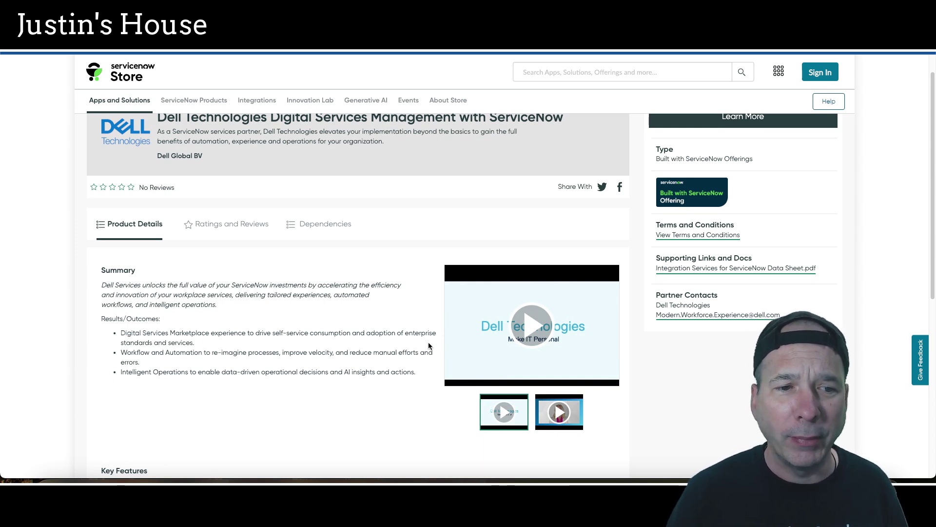
pyautogui.scroll(1, 431, 361)
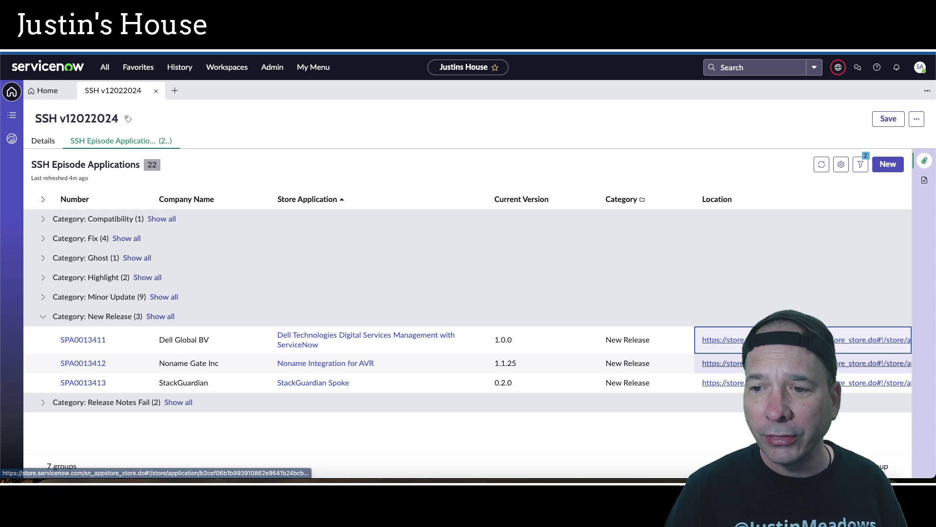
# Open the Noname Integration for AVR store listing and read its key features, requirements and release notes.
pyautogui.click(868, 337)
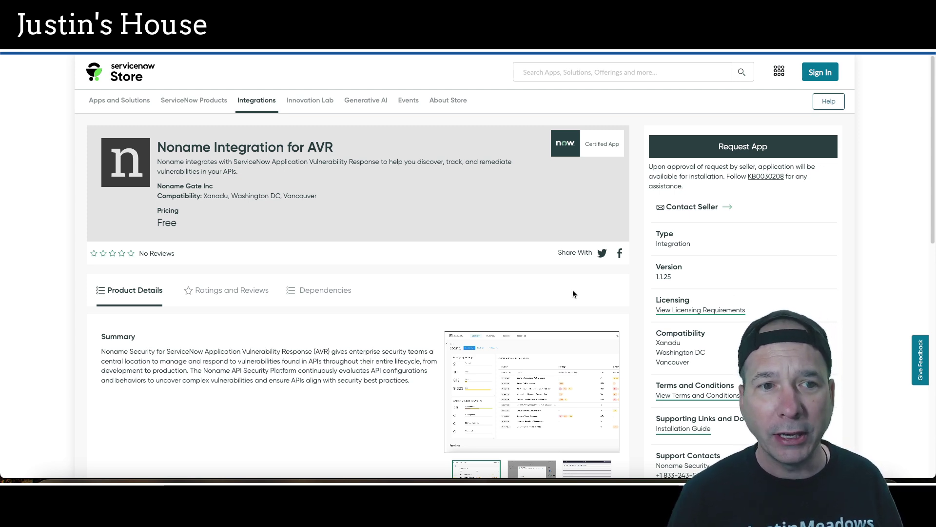
pyautogui.scroll(-7, 237, 290)
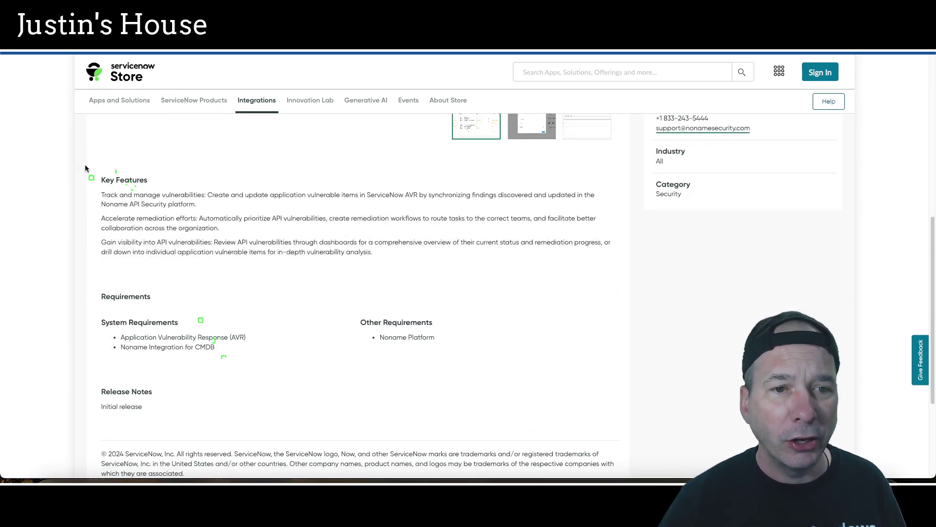
pyautogui.moveTo(89, 170)
pyautogui.mouseDown()
pyautogui.moveTo(315, 291)
pyautogui.moveTo(621, 267)
pyautogui.mouseUp()
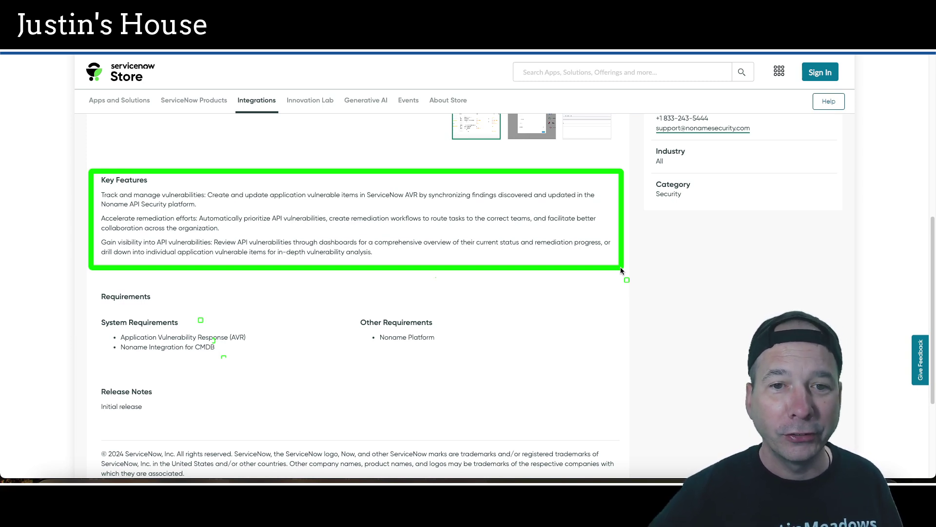
pyautogui.press('Escape')
# View the first product screenshot of Noname Integration for AVR enlarged, then close it.
pyautogui.scroll(5, 532, 307)
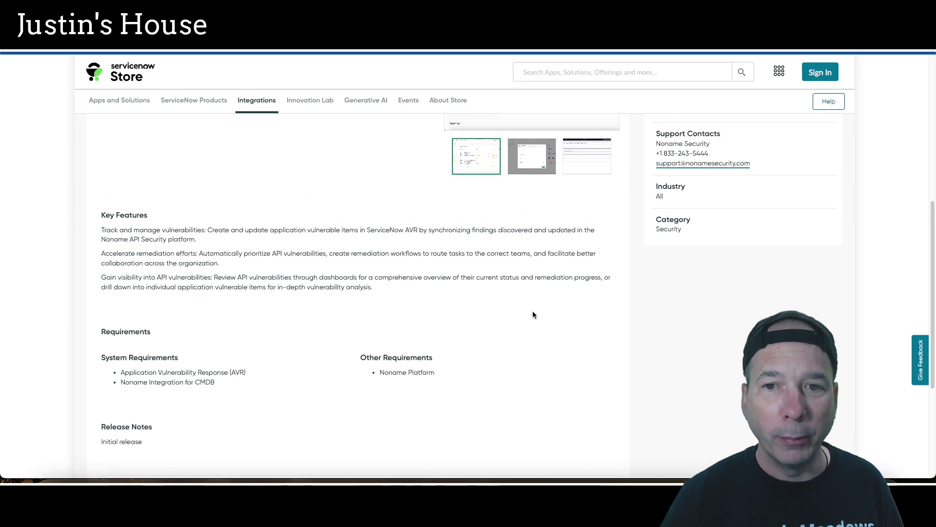
pyautogui.click(534, 243)
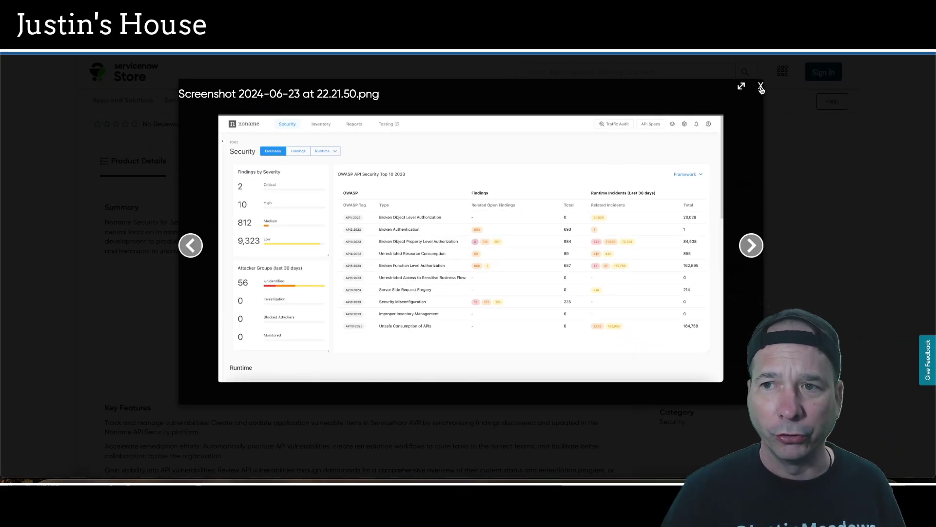
pyautogui.click(760, 87)
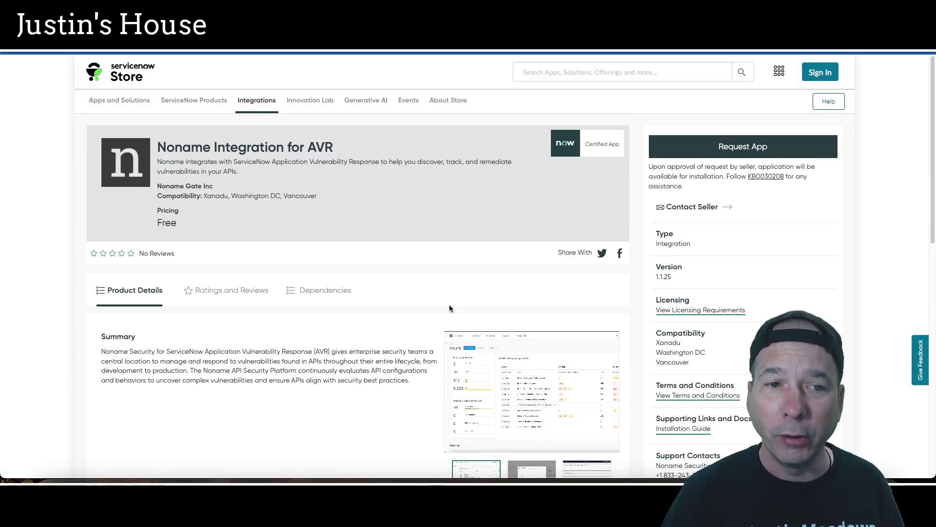
# Return to the episode's applications, open the StackGuardian Spoke store listing and read its summary, key features and requirements.
pyautogui.hotkey('ctrl', 'w')
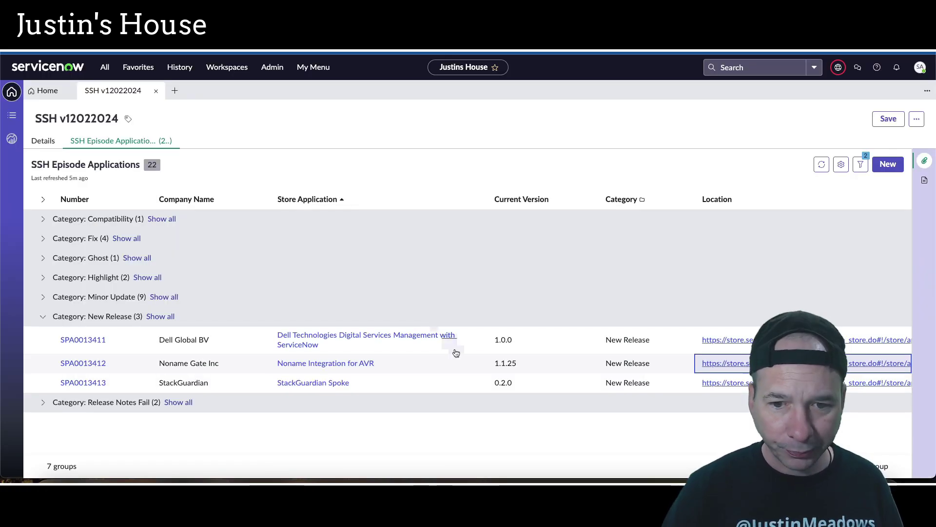
pyautogui.click(724, 383)
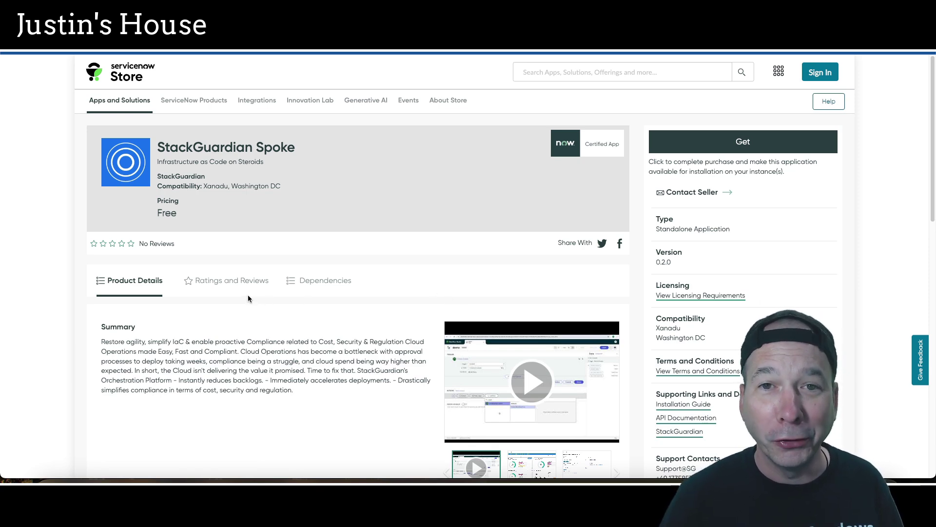
pyautogui.scroll(-5, 248, 299)
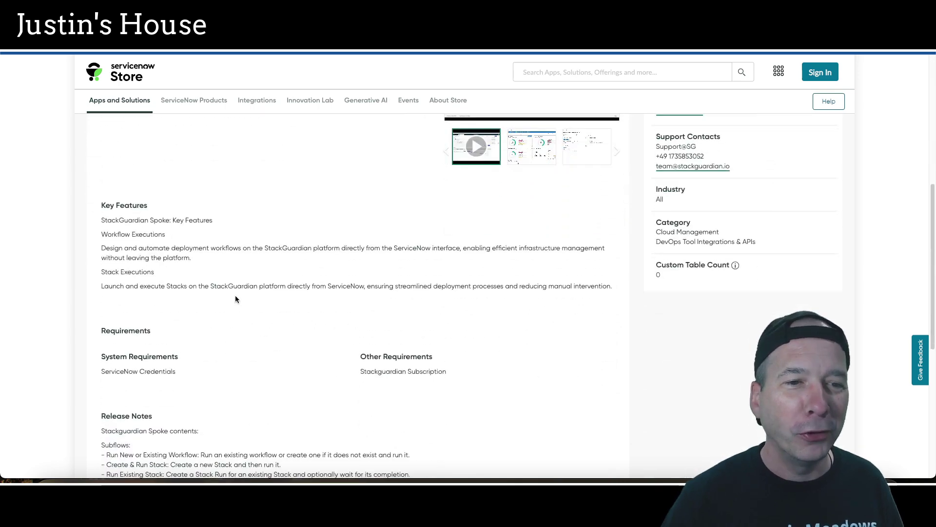
pyautogui.moveTo(27, 41)
pyautogui.mouseDown()
pyautogui.moveTo(230, 157)
pyautogui.moveTo(759, 236)
pyautogui.moveTo(876, 224)
pyautogui.mouseUp()
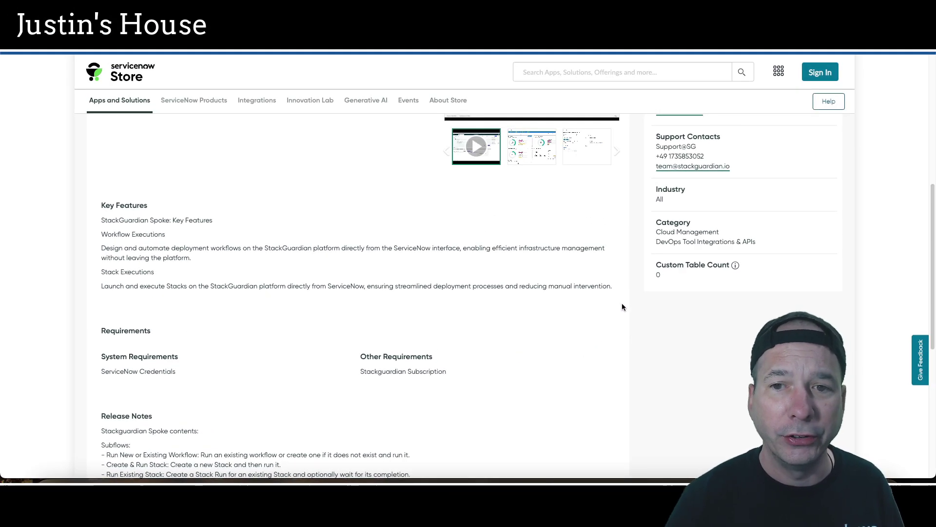
pyautogui.scroll(3, 622, 307)
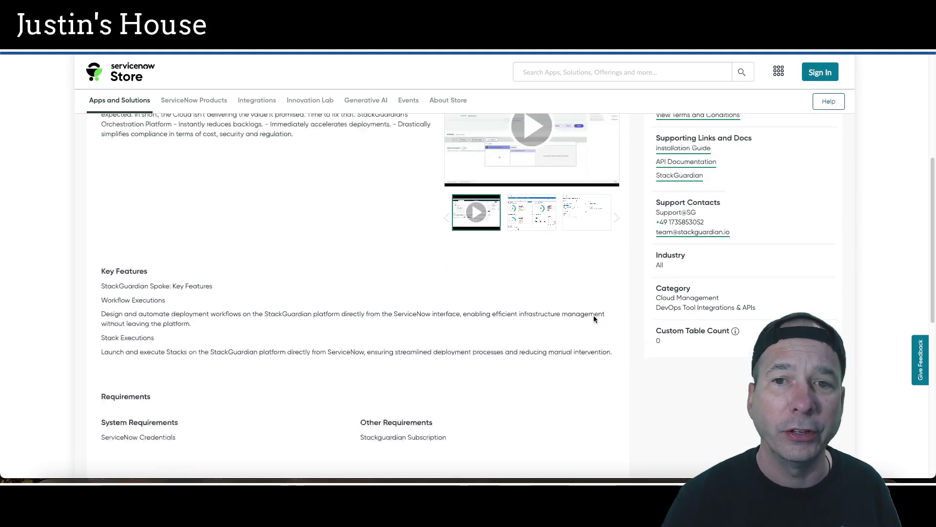
# View the dashboard screenshot in the StackGuardian Spoke product gallery, then close the listing.
pyautogui.click(525, 299)
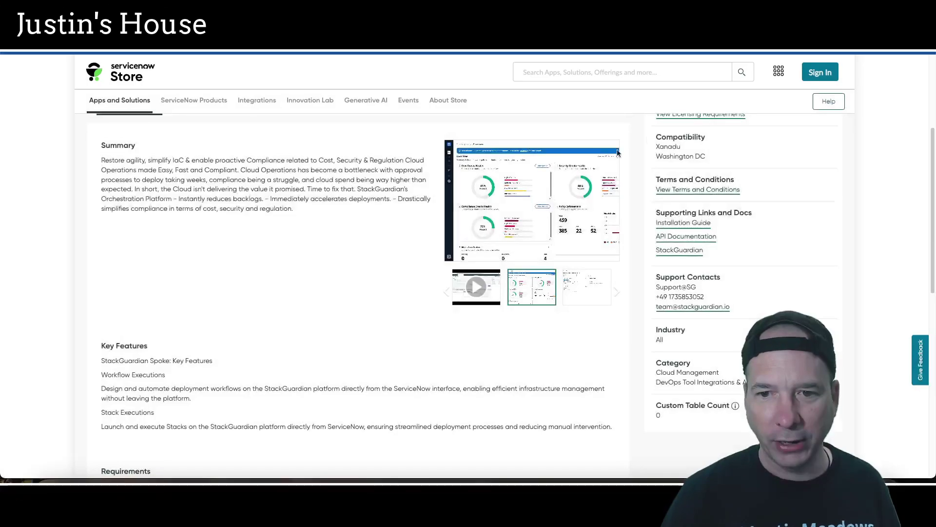
pyautogui.scroll(4, 434, 275)
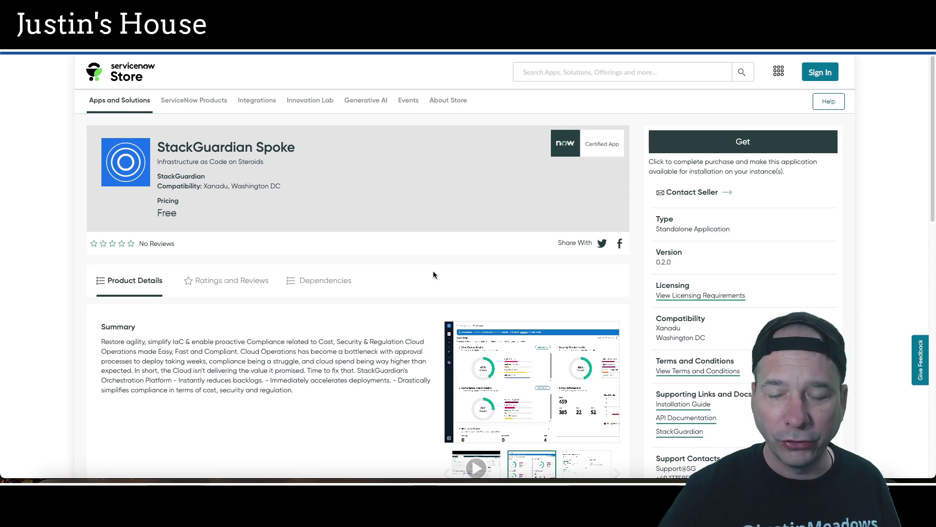
pyautogui.hotkey('ctrl', 'w')
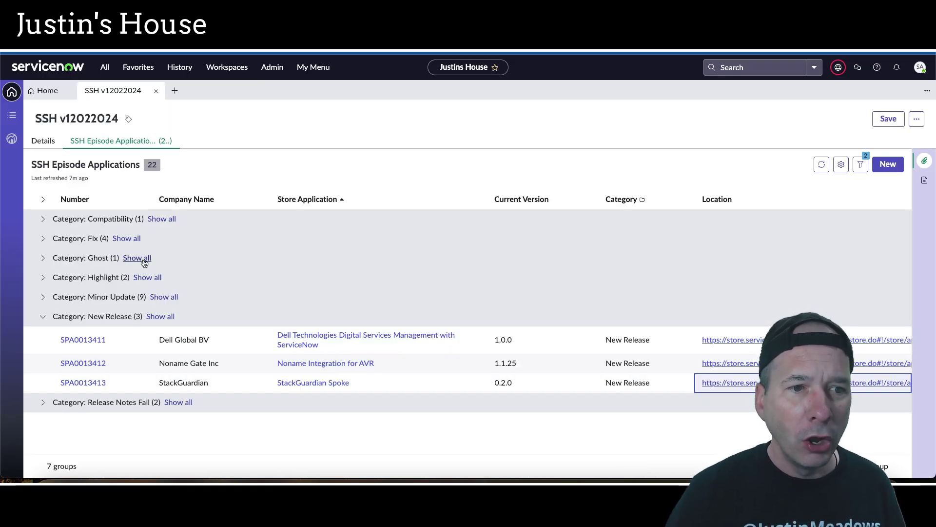
# Switch from the New Release to the Highlight category, read the 3.7.0 version history of PlatCore LMS, then close its listing.
pyautogui.click(43, 316)
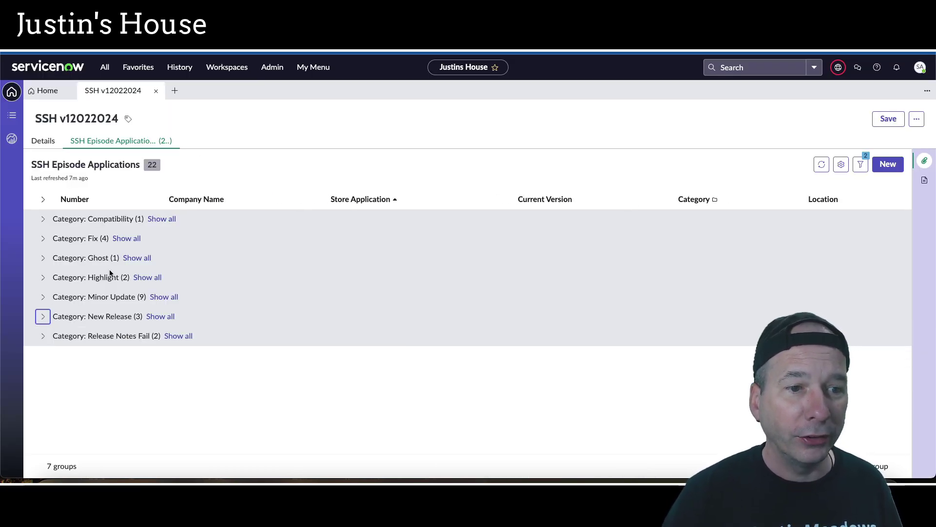
pyautogui.click(42, 277)
pyautogui.click(736, 297)
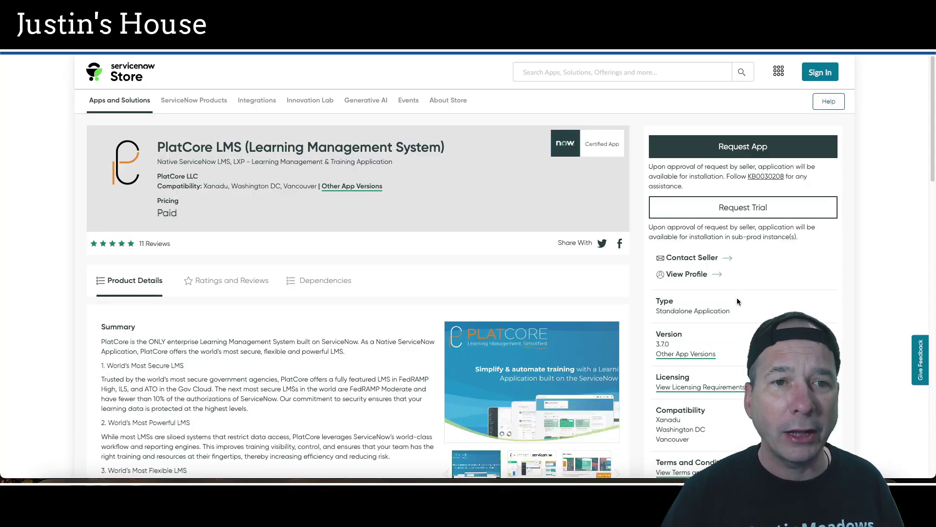
pyautogui.click(693, 355)
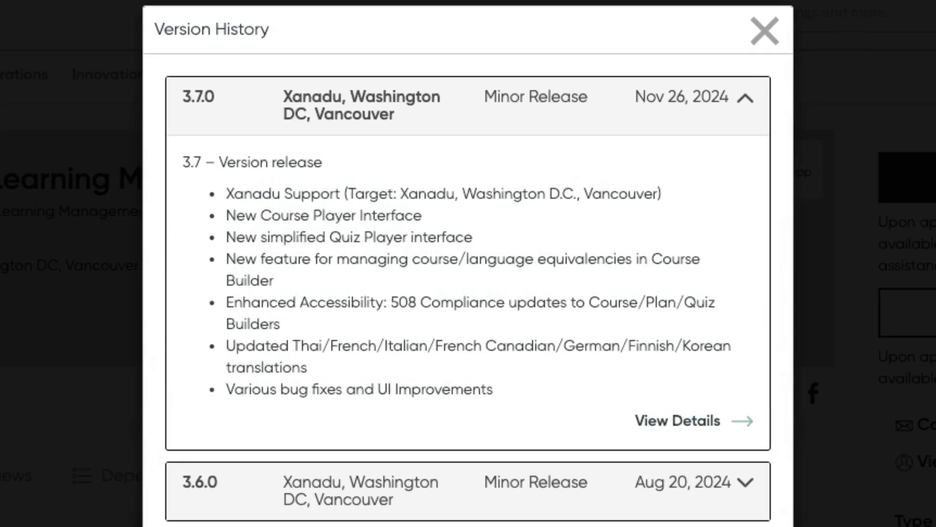
pyautogui.moveTo(152, 130)
pyautogui.mouseDown()
pyautogui.moveTo(359, 293)
pyautogui.moveTo(735, 429)
pyautogui.moveTo(791, 426)
pyautogui.mouseUp()
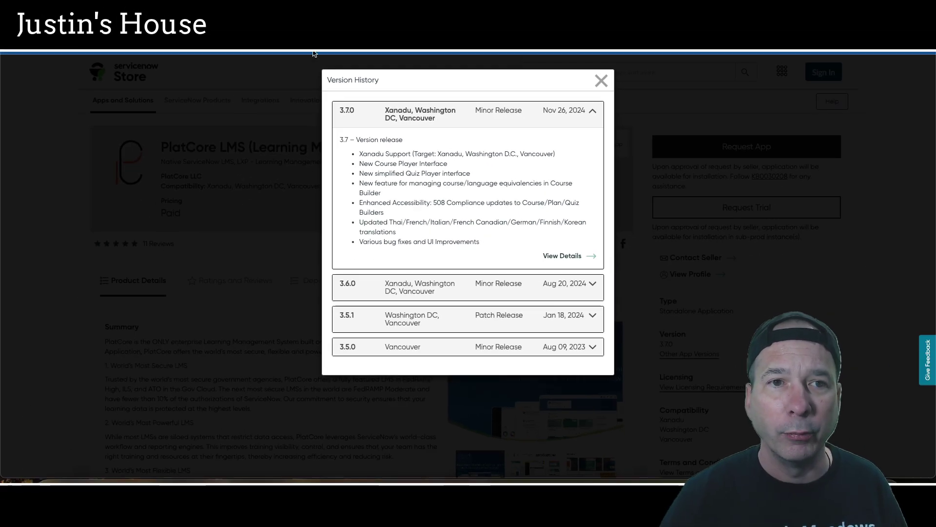
pyautogui.click(313, 51)
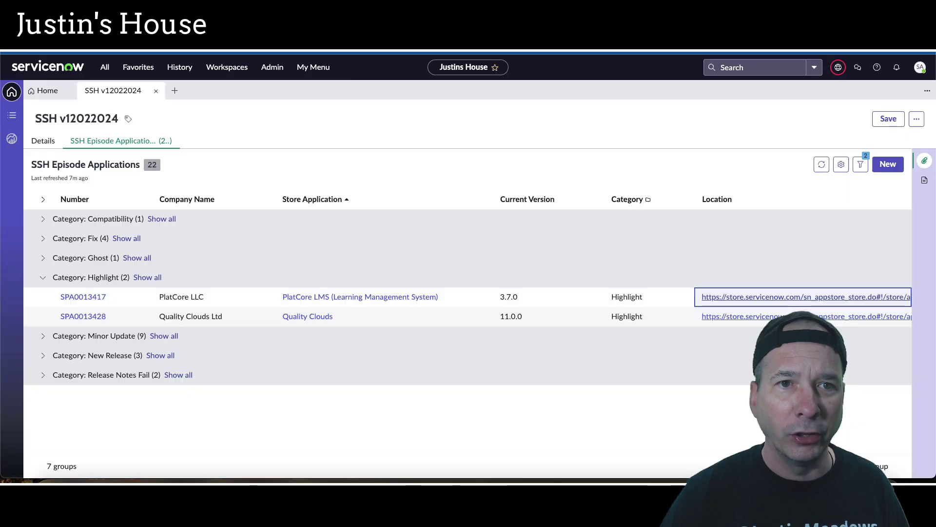
# Open the Quality Clouds store listing, read the 11.0.0 notes in its version history, then close the listing.
pyautogui.click(747, 318)
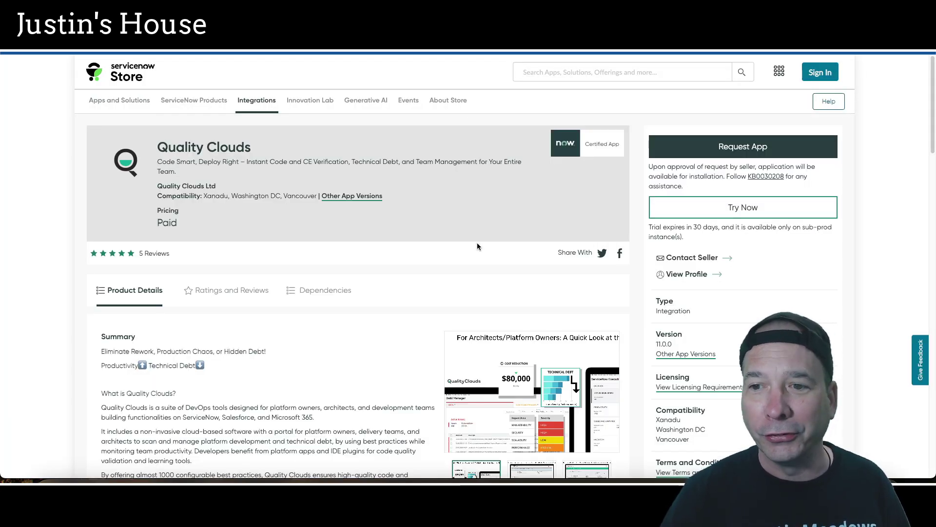
pyautogui.click(685, 354)
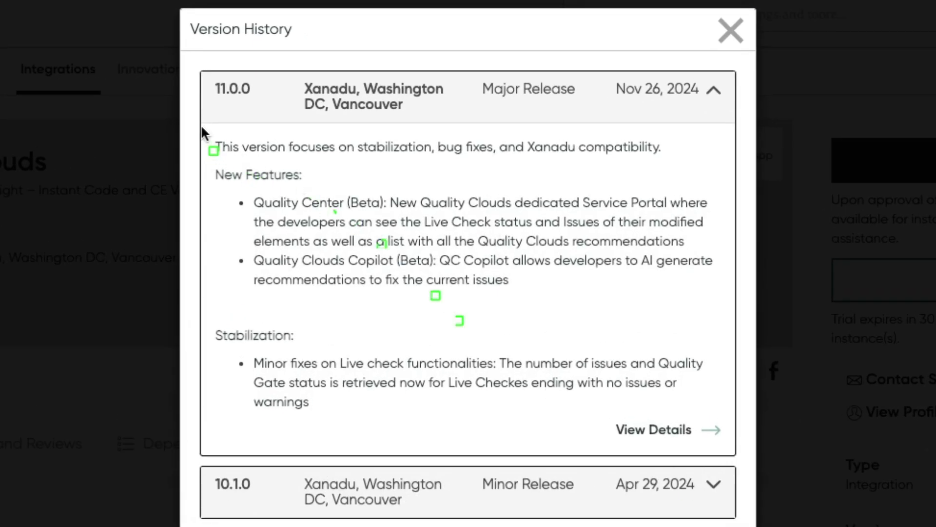
pyautogui.moveTo(201, 126)
pyautogui.mouseDown()
pyautogui.moveTo(471, 366)
pyautogui.moveTo(733, 436)
pyautogui.mouseUp()
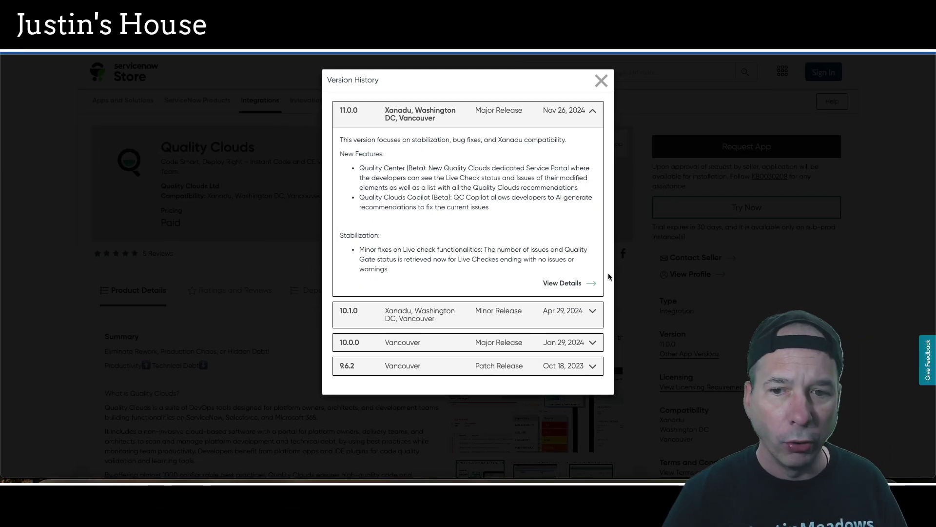
pyautogui.hotkey('ctrl', 'w')
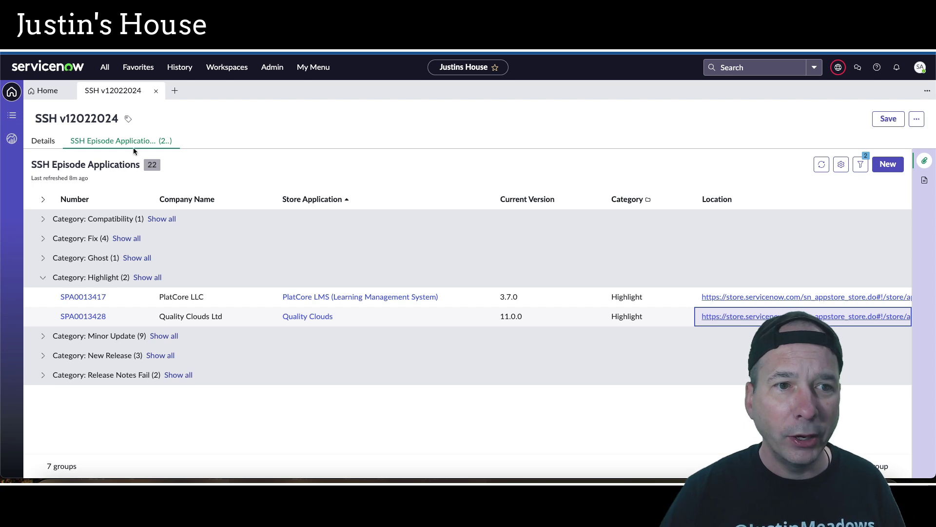
# Open the details of the SSH v12022024 episode and review the Episode Statistics for every category.
pyautogui.click(44, 142)
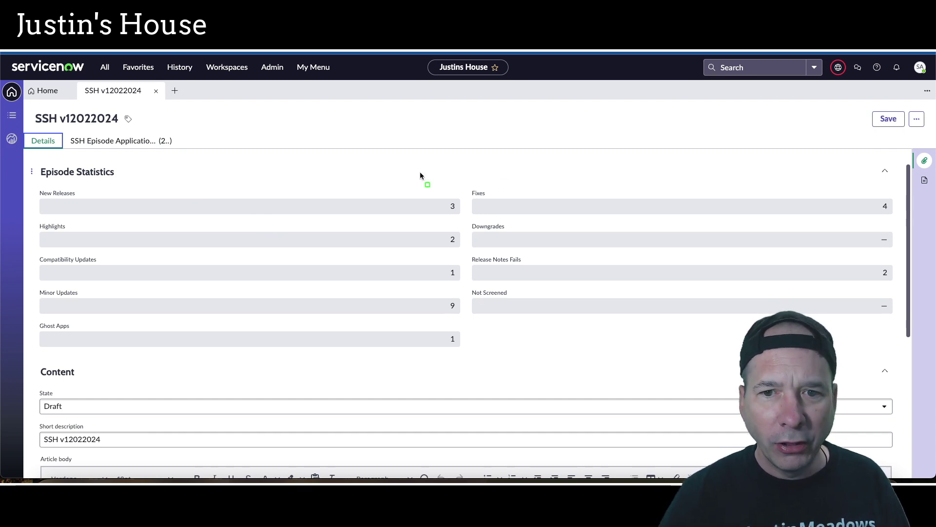
pyautogui.moveTo(429, 174); pyautogui.dragTo(472, 372)
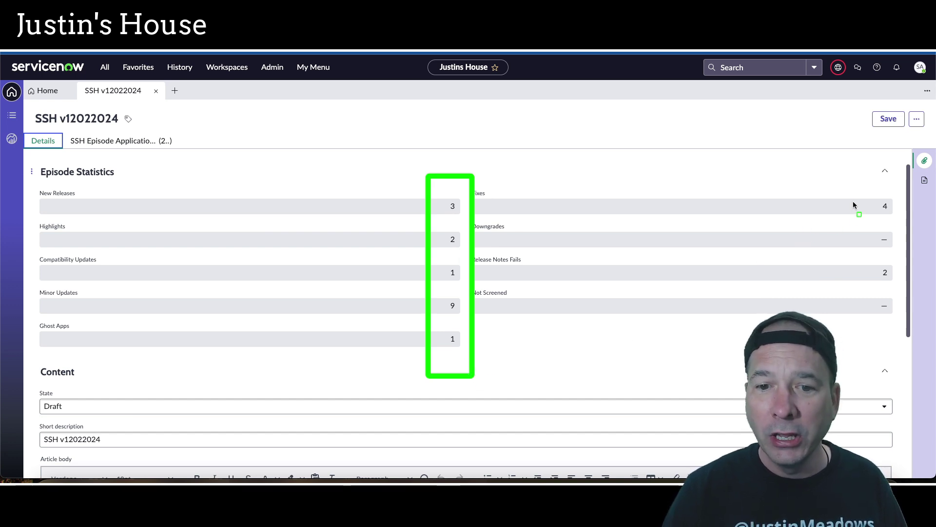
pyautogui.moveTo(862, 183); pyautogui.dragTo(900, 312)
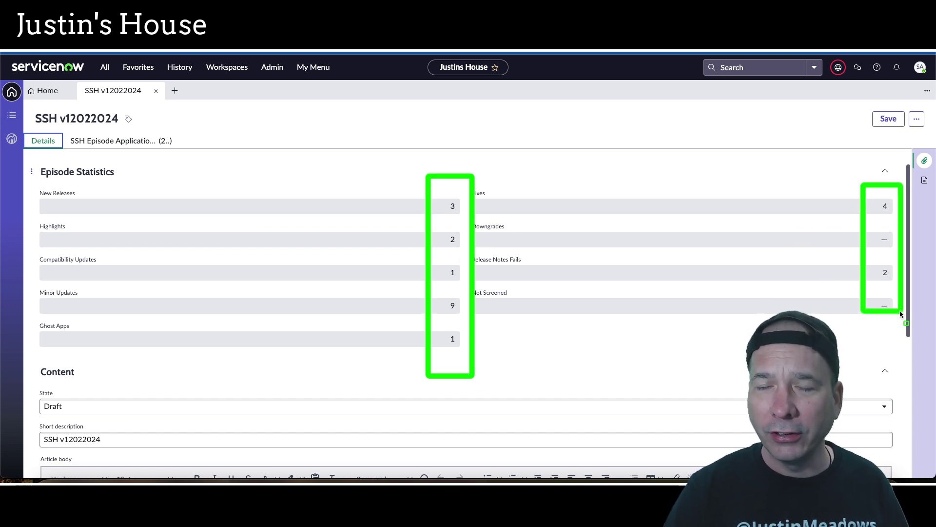